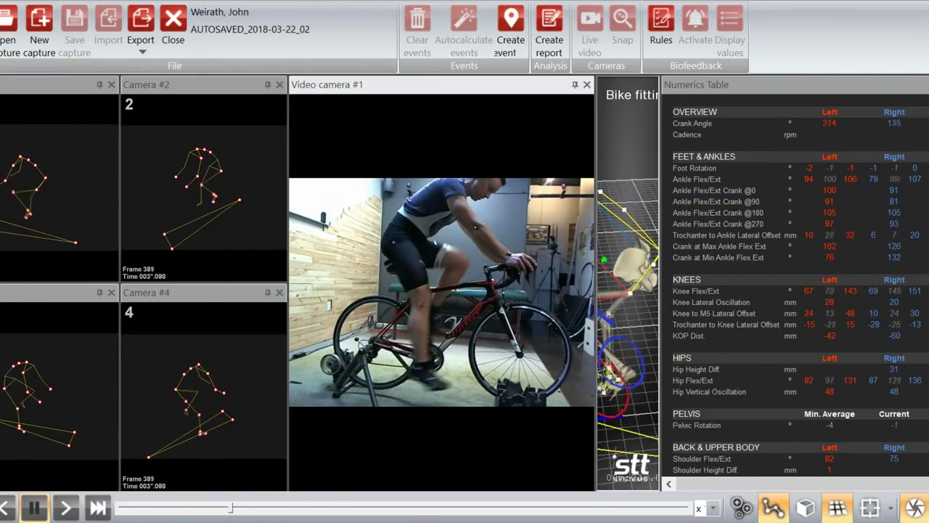
Hide the camera views and examine the pedalling skeleton from both sides and from behind.
click(914, 507)
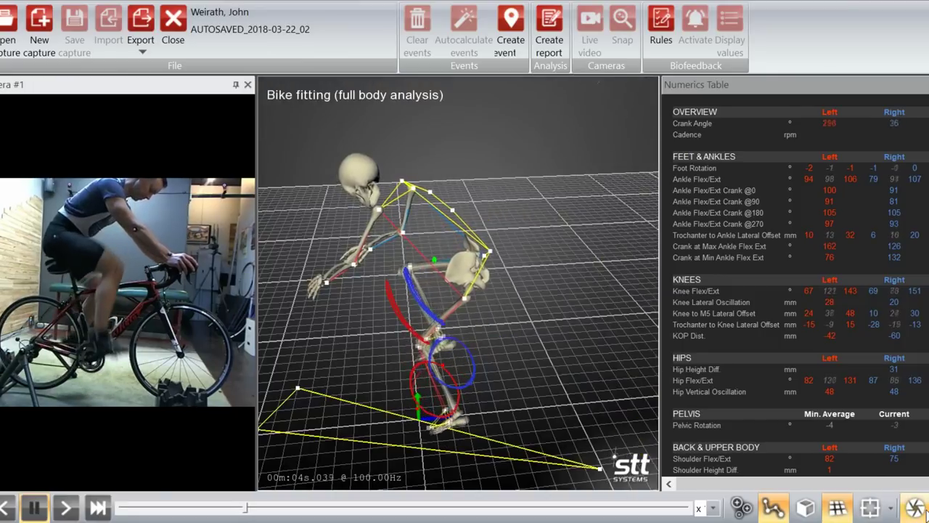
drag(482, 156, 479, 283)
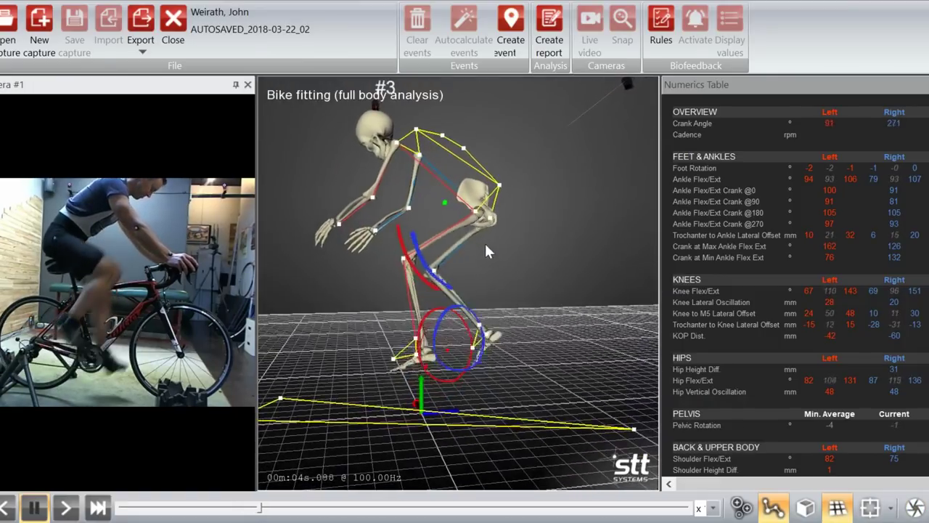
drag(484, 241, 317, 290)
drag(475, 288, 539, 382)
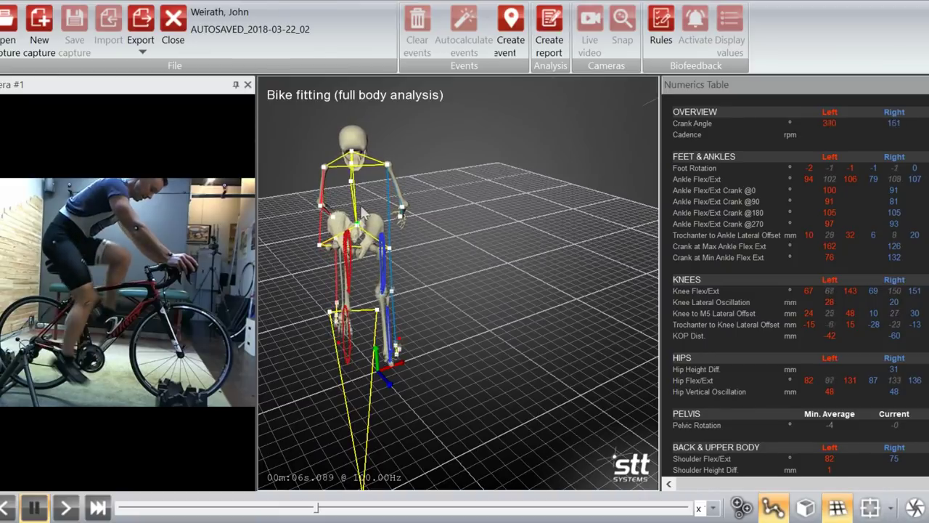
drag(531, 314, 413, 247)
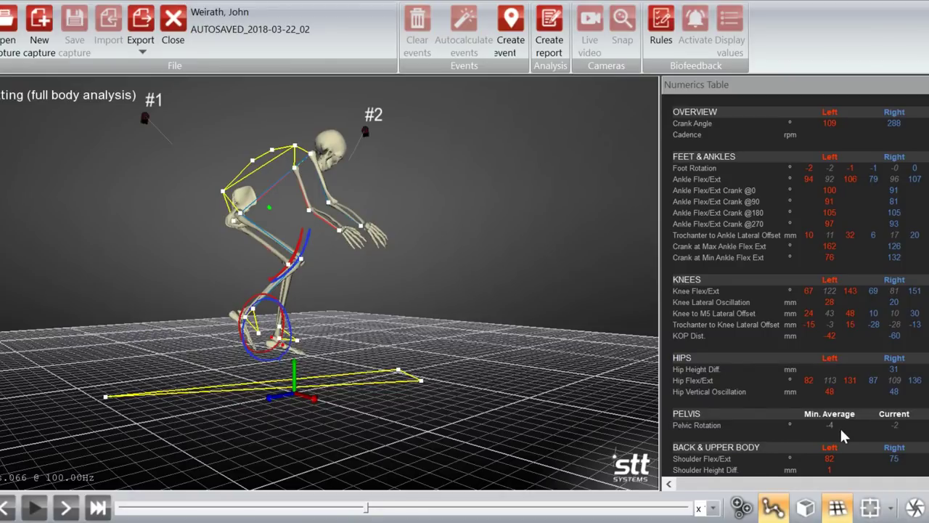
drag(340, 336, 307, 368)
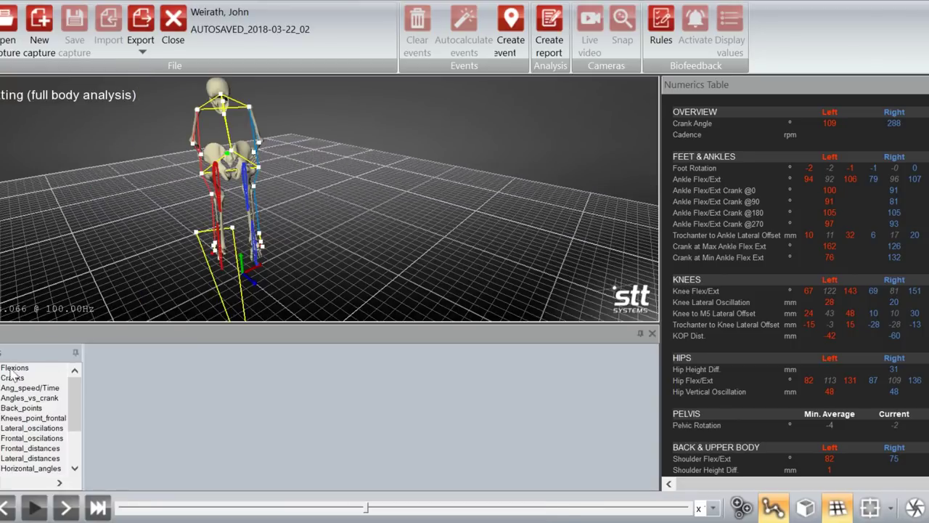
Plot the left and right knee flexion curves and zoom the graph to about 7 to 11.7 s.
double_click(14, 367)
click(7, 398)
click(7, 408)
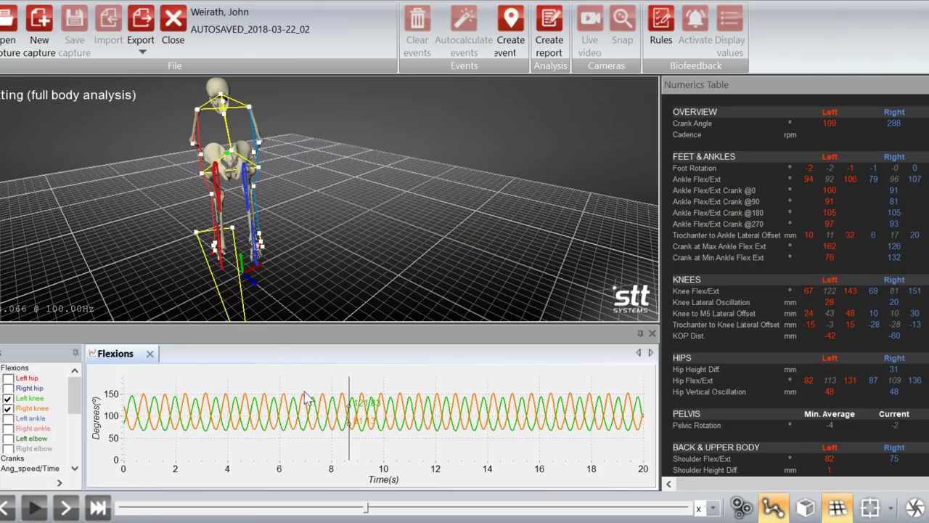
drag(308, 385, 409, 455)
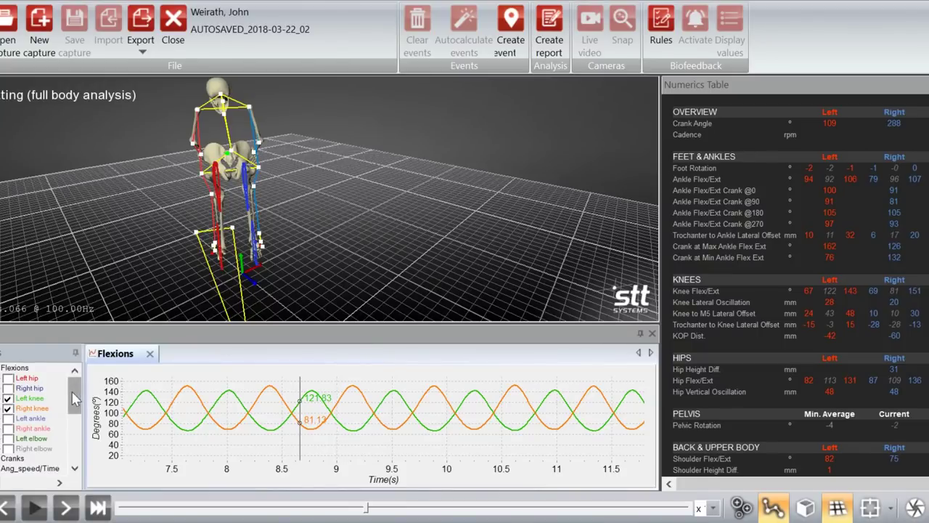
Plot the Horizontal_angles curves for the left and right foot and zoom the graph to about 7 to 11.6 s.
drag(76, 396, 78, 432)
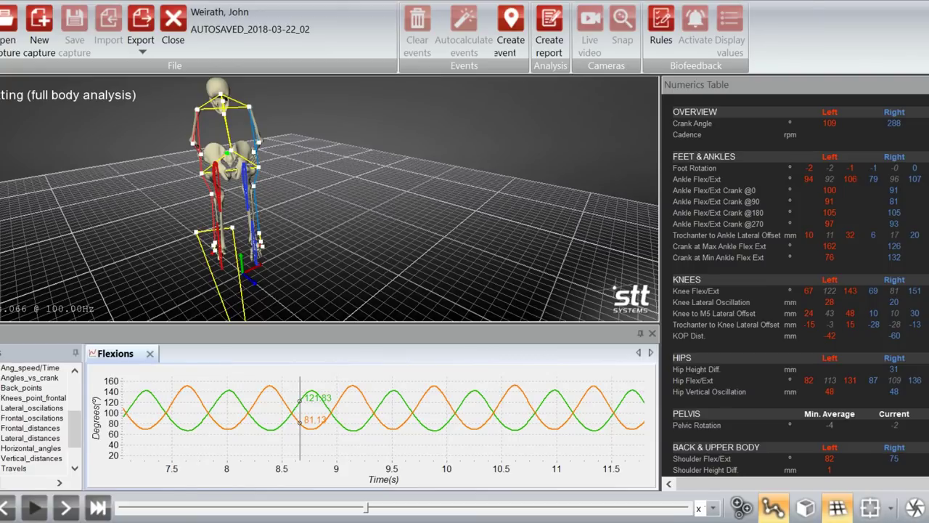
double_click(31, 448)
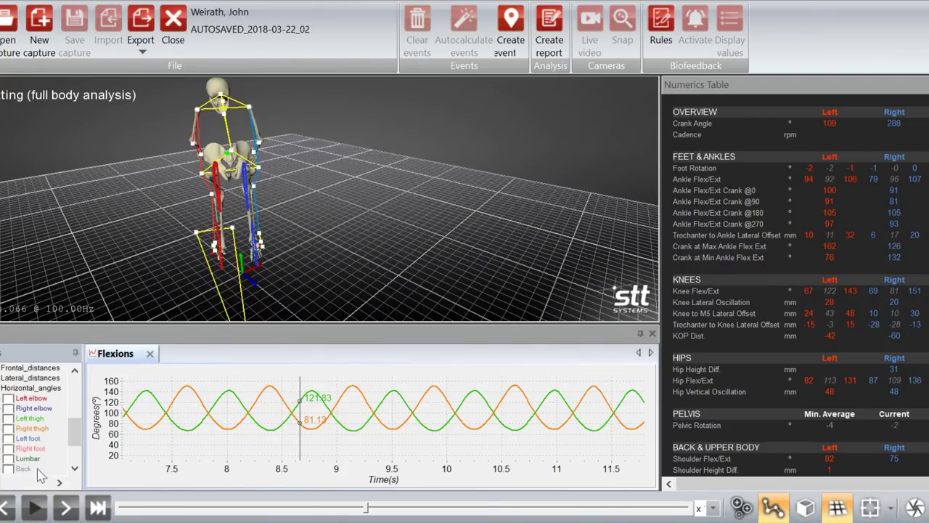
click(8, 439)
click(8, 449)
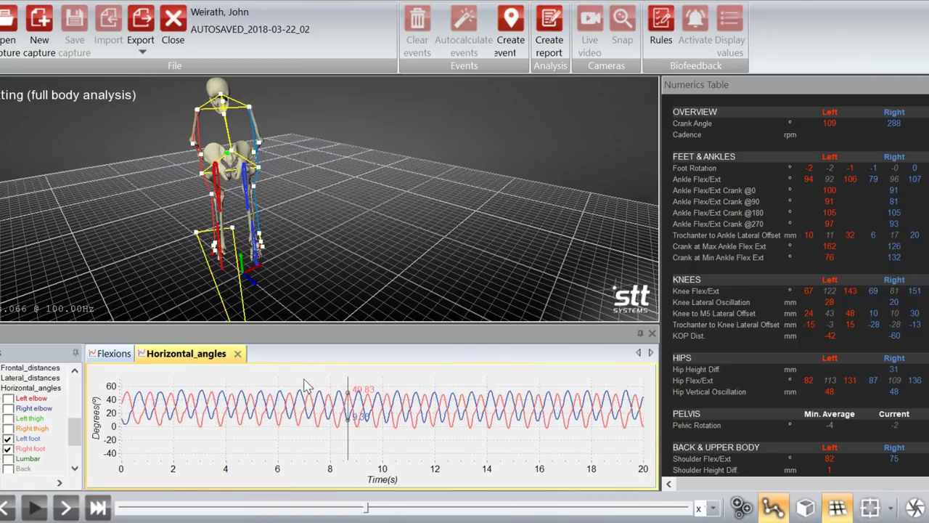
drag(303, 385, 426, 445)
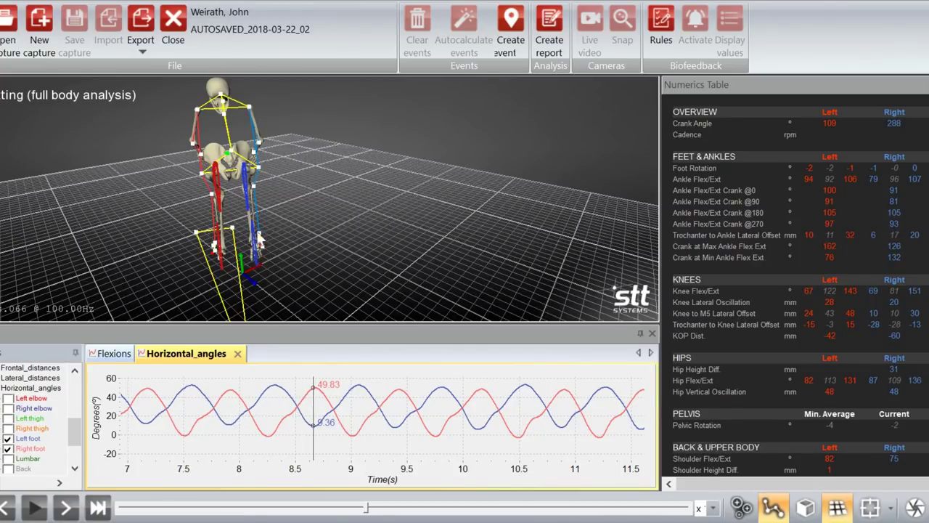
Set the foot-angle graph's time cursor to the right foot's low point at about 8.25 s with the skeleton seen from behind.
drag(202, 260, 294, 234)
drag(357, 252, 173, 246)
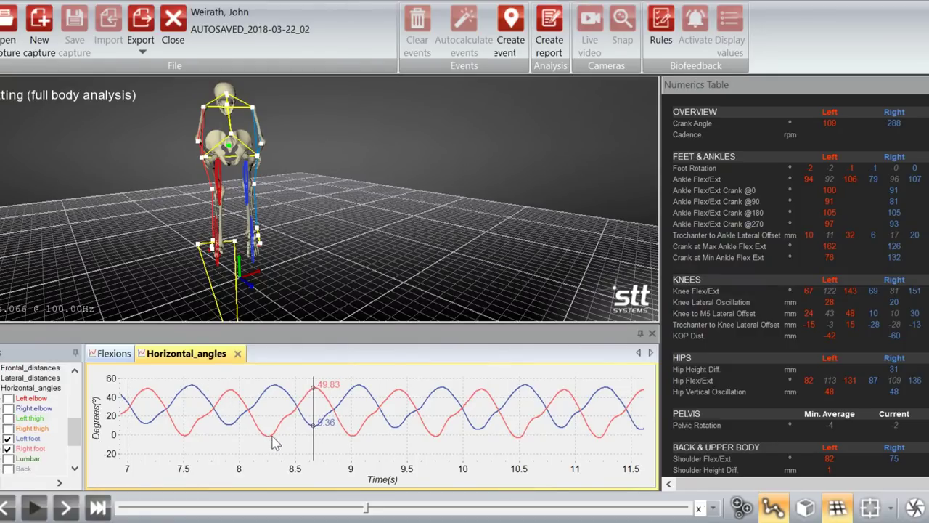
drag(316, 419, 268, 433)
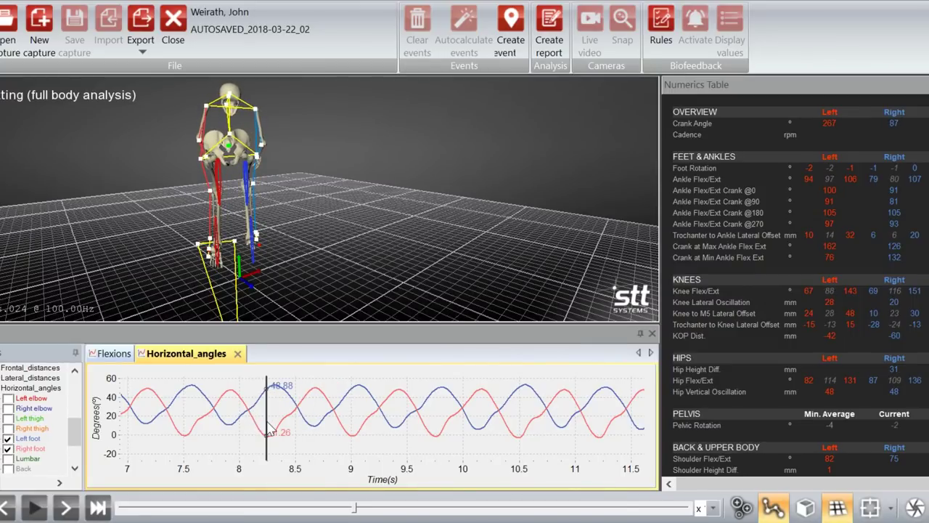
drag(269, 429, 269, 430)
Examine the feet in a close side view with the time cursor advanced slightly past the right foot's low point.
drag(389, 188, 219, 229)
drag(326, 222, 297, 223)
scroll(290, 218, up, 5)
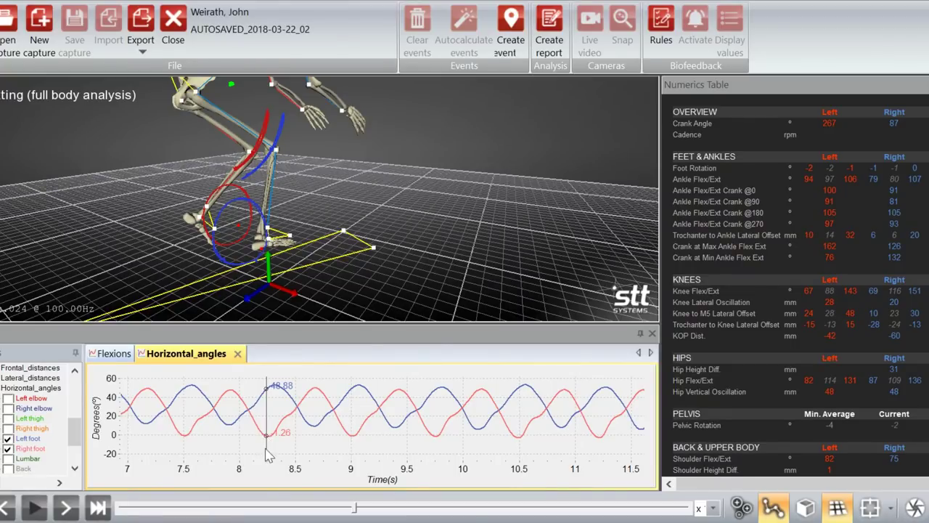
drag(267, 454, 271, 451)
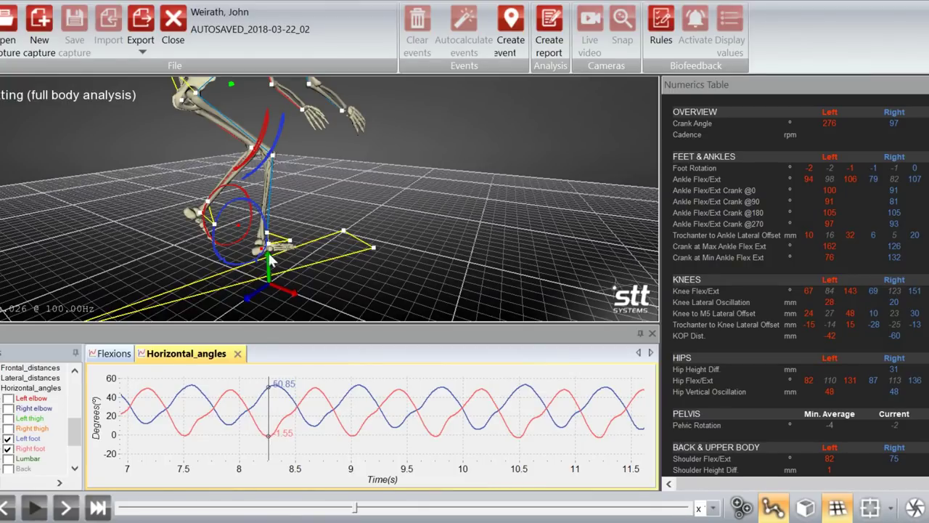
drag(285, 256, 253, 296)
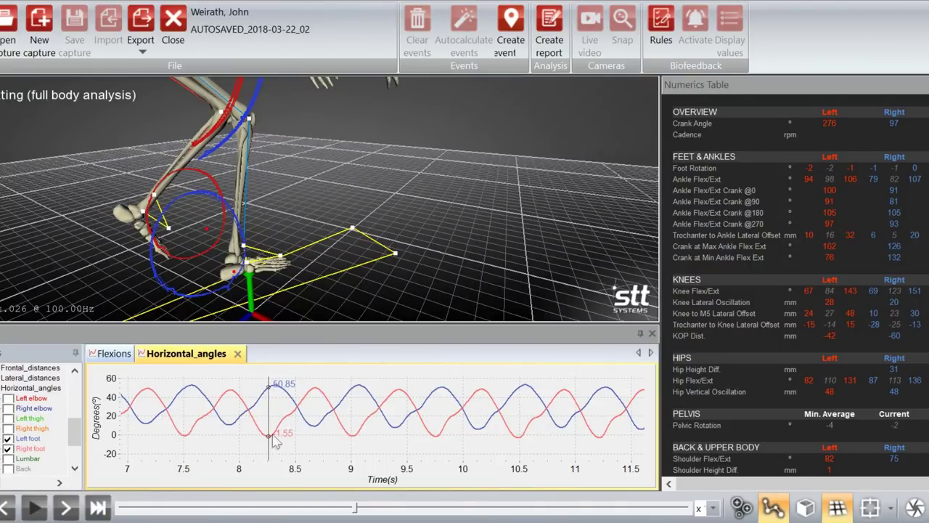
Scrub the foot-angle graph through the pedal stroke, ending near 8.67 s, to compare the left and right foot positions.
drag(269, 452, 298, 416)
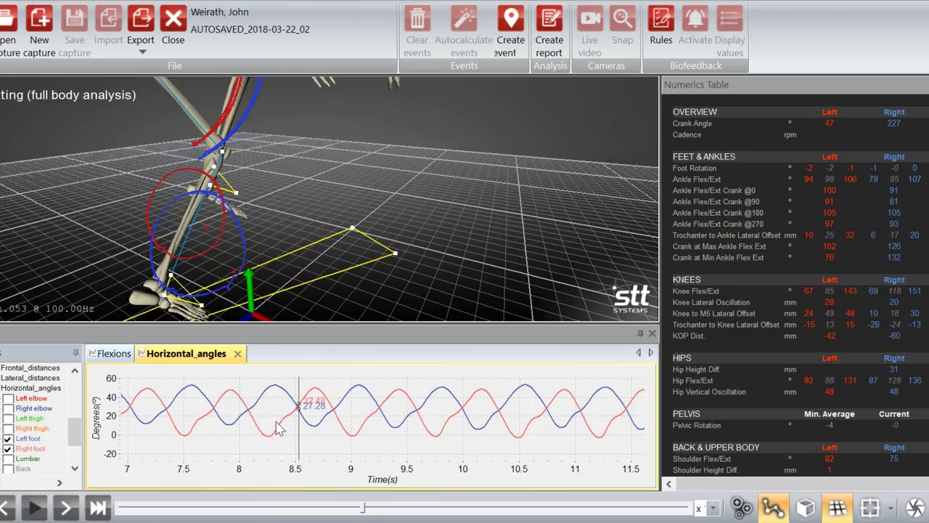
mouse_move(298, 440)
mouse_down()
mouse_move(269, 469)
mouse_move(276, 472)
mouse_move(289, 443)
mouse_up()
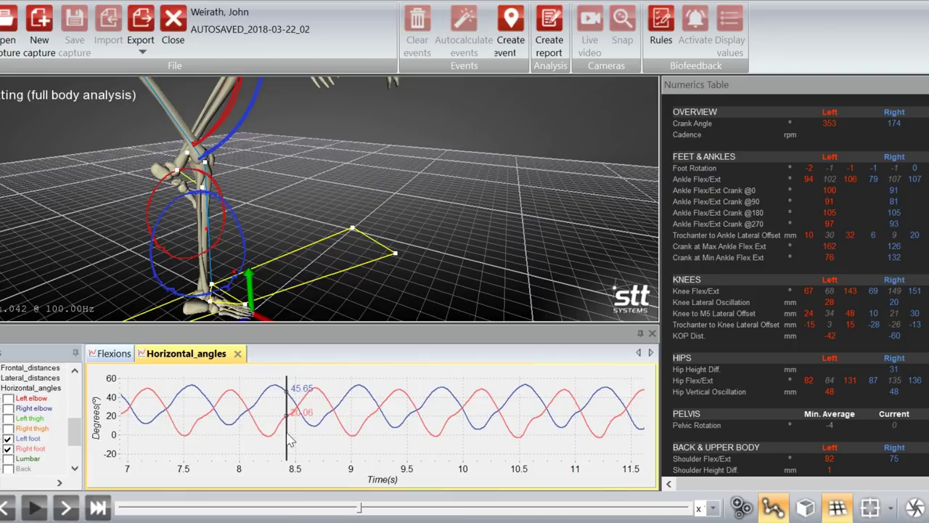
drag(290, 440, 286, 439)
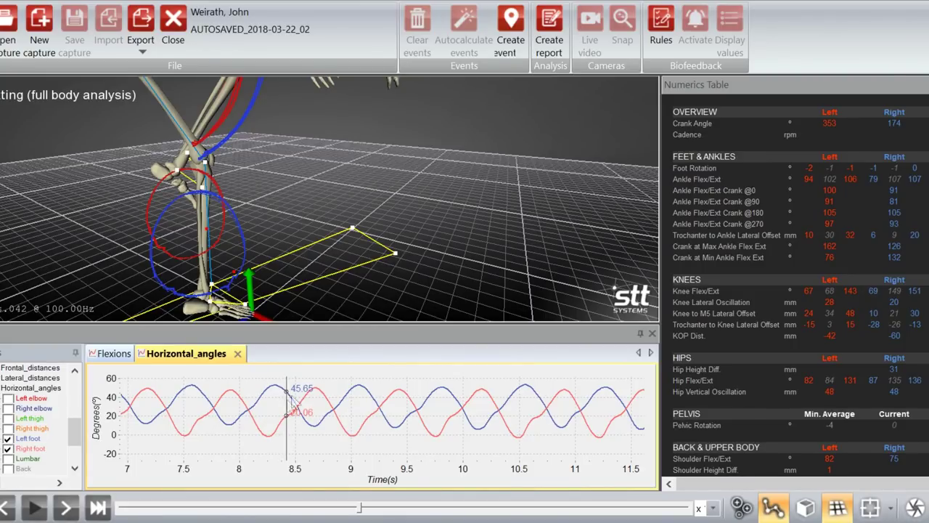
mouse_move(288, 448)
mouse_down()
mouse_move(323, 450)
mouse_move(274, 455)
mouse_move(317, 420)
mouse_move(267, 450)
mouse_move(323, 440)
mouse_move(288, 438)
mouse_up()
drag(288, 434, 317, 428)
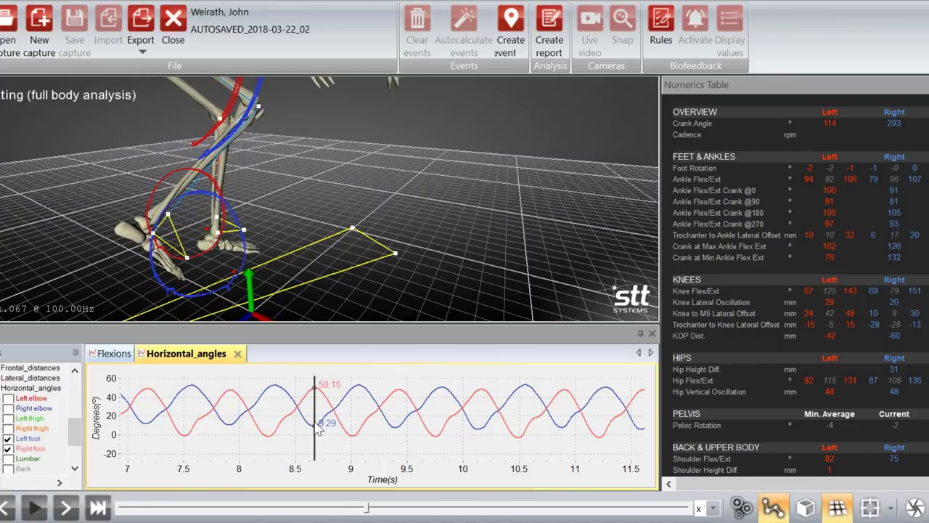
drag(422, 227, 197, 222)
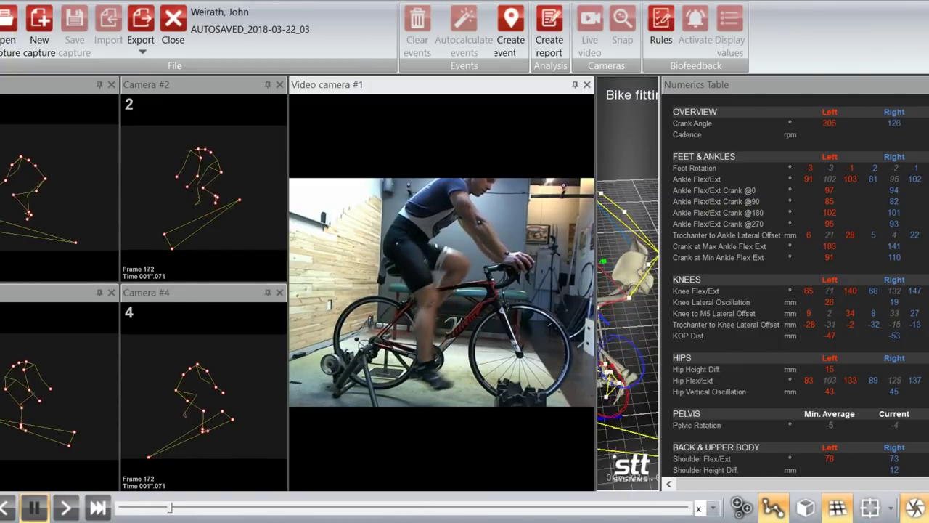
Hide the camera views of capture AUTOSAVED_2018-03-22_03 and pause playback with the skeleton in side view.
click(913, 508)
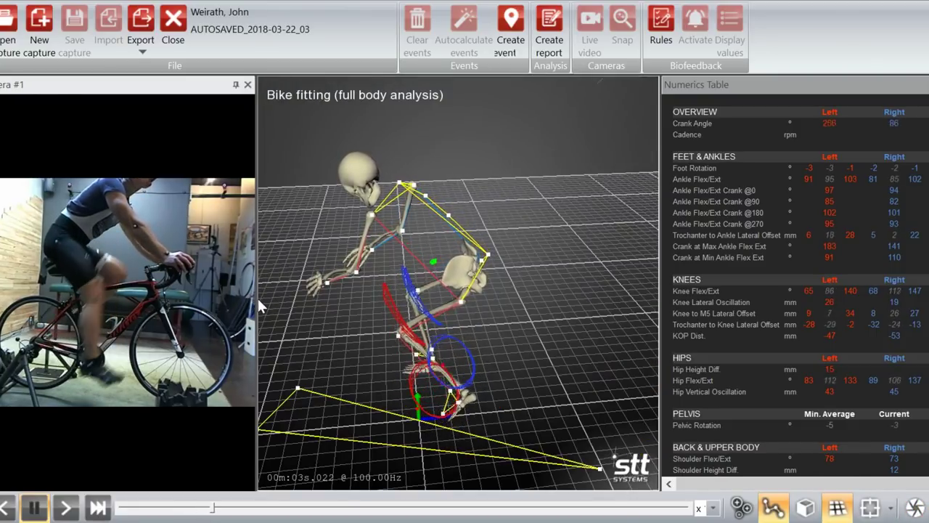
drag(347, 319, 278, 273)
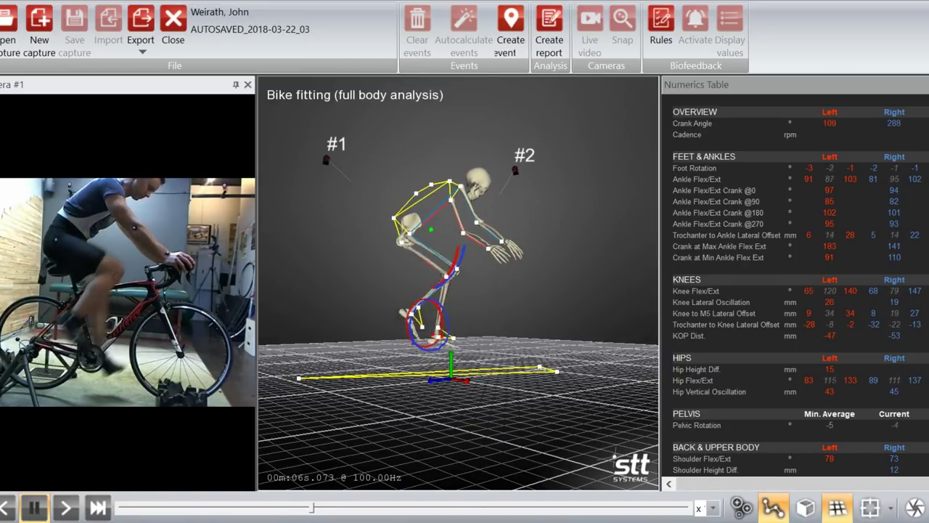
key(space)
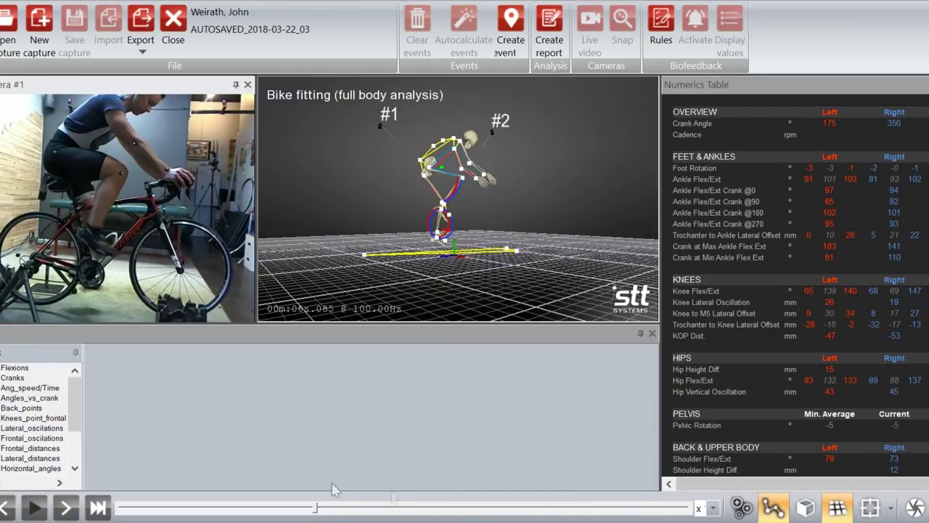
Plot the Horizontal_angles curves for the left and right foot of this capture and frame about 5.5 to 12 s.
scroll(4, 433, down, 2)
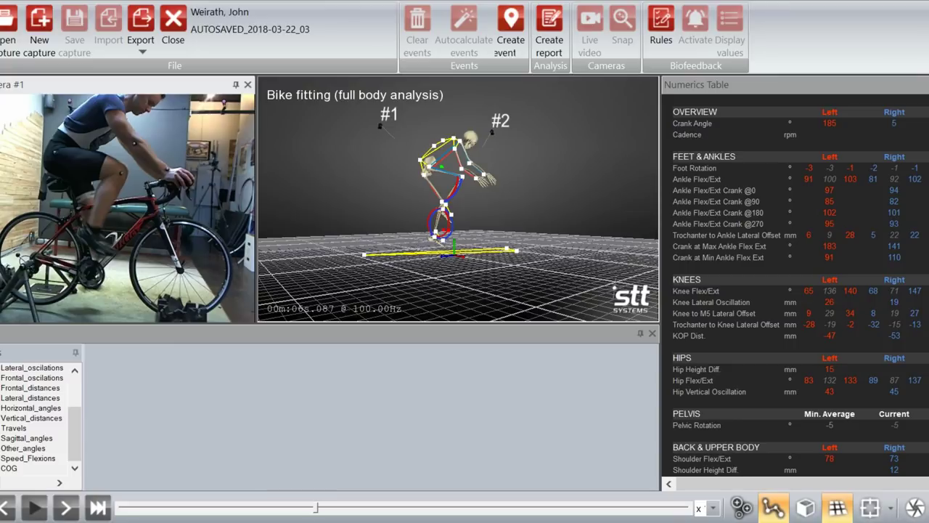
click(4, 407)
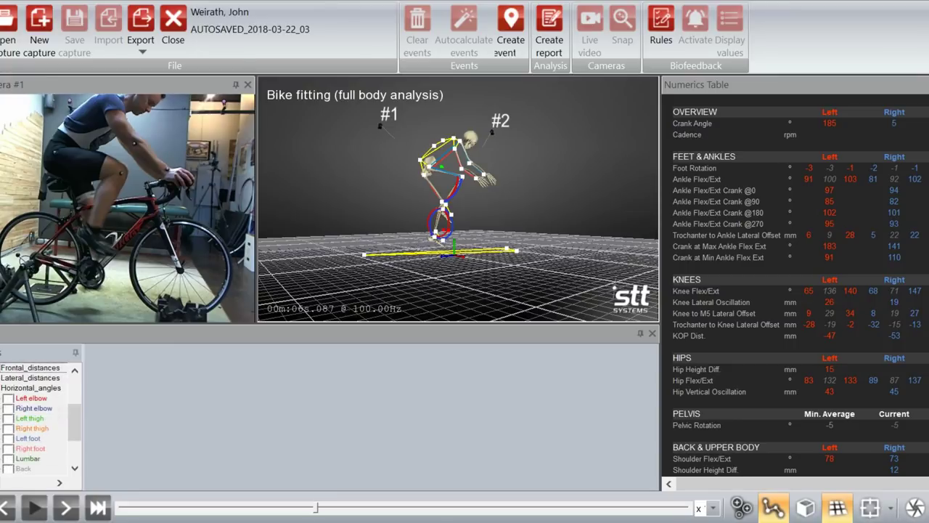
click(7, 439)
click(7, 448)
drag(254, 376, 427, 456)
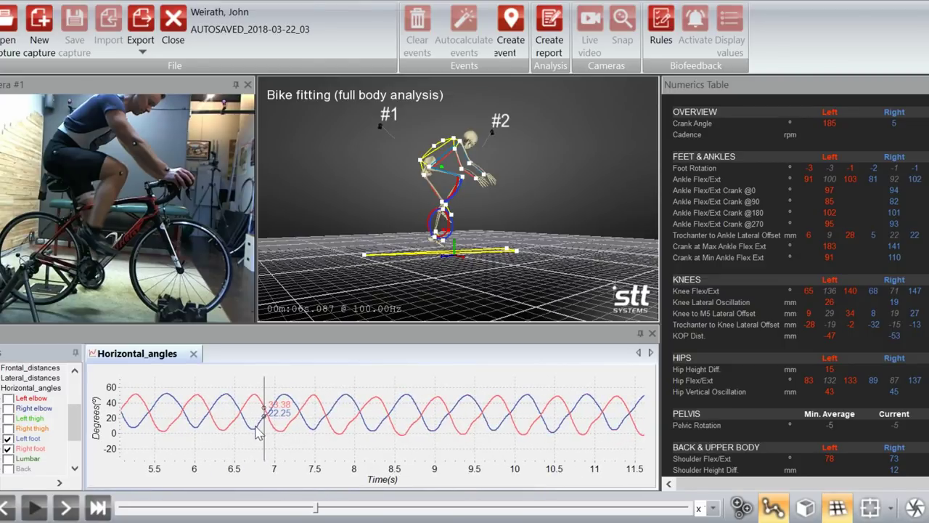
drag(255, 439, 214, 428)
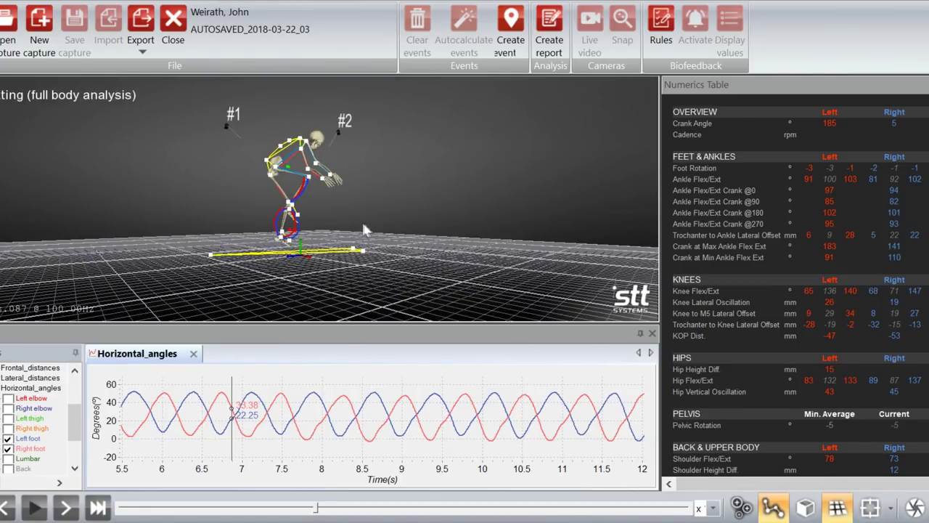
Examine the skeleton's legs up close with the graph's time cursor set to about 7.1 s.
scroll(356, 247, up, 5)
drag(337, 258, 338, 282)
click(252, 417)
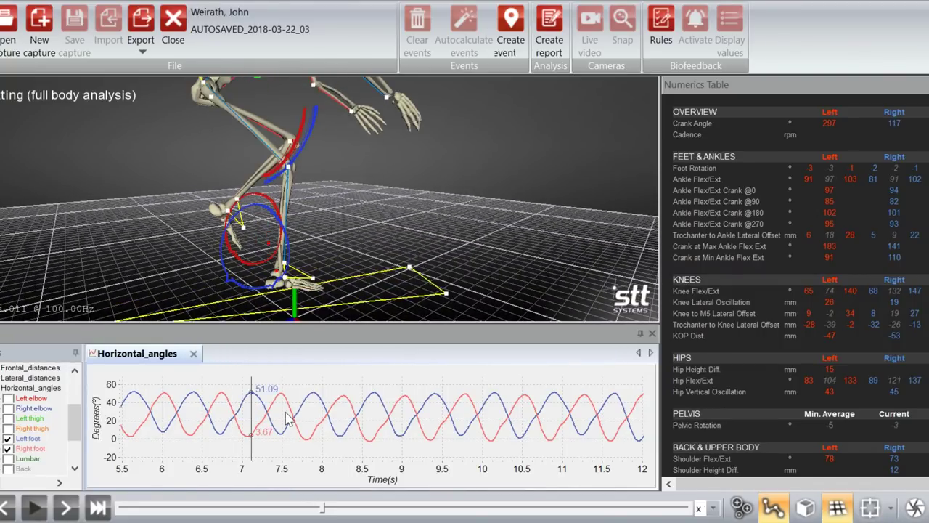
Inspect the paused skeleton's posture from the side and from behind.
drag(178, 94, 230, 144)
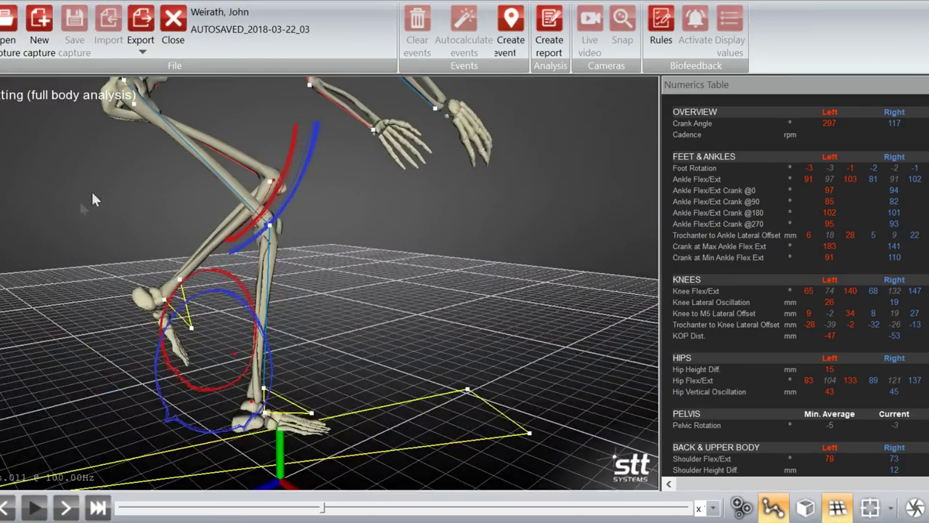
drag(90, 189, 212, 368)
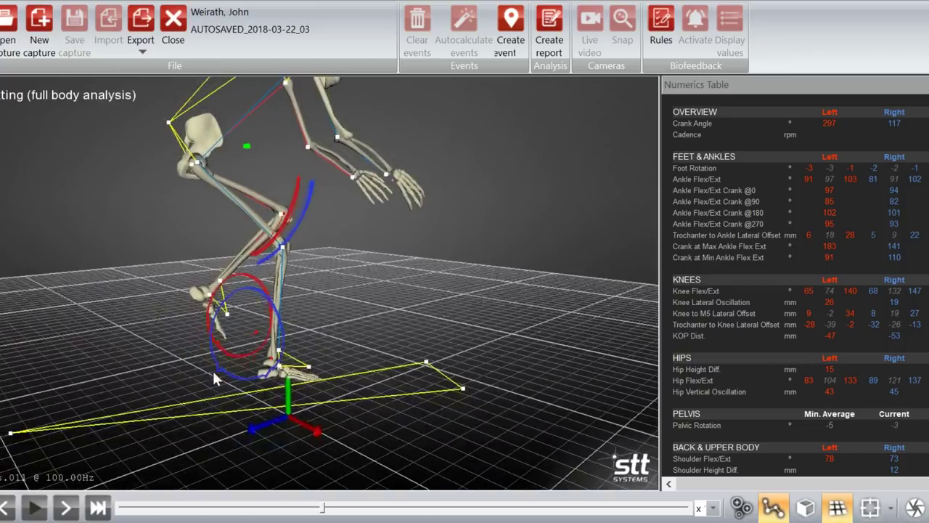
drag(82, 174, 248, 278)
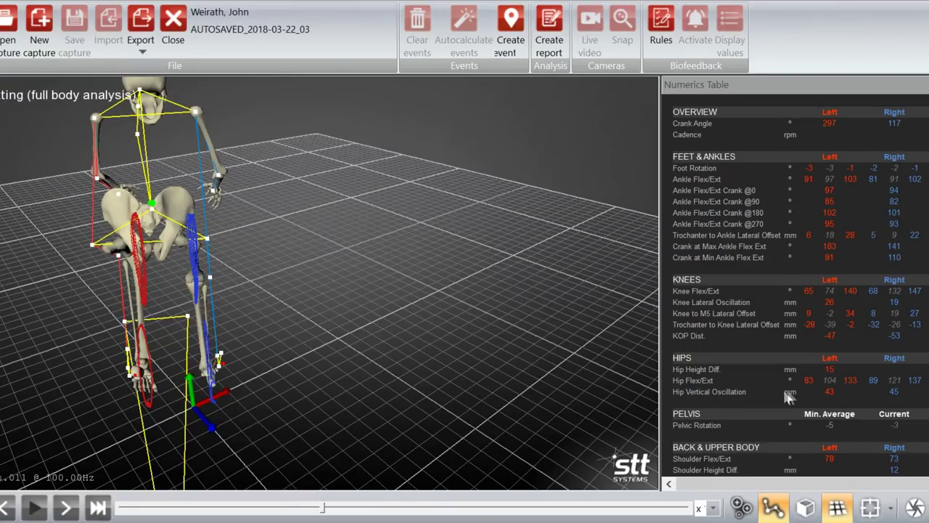
Review the knee, hip, pelvis, and back and upper body measurements in the numerics table.
scroll(791, 398, down, 4)
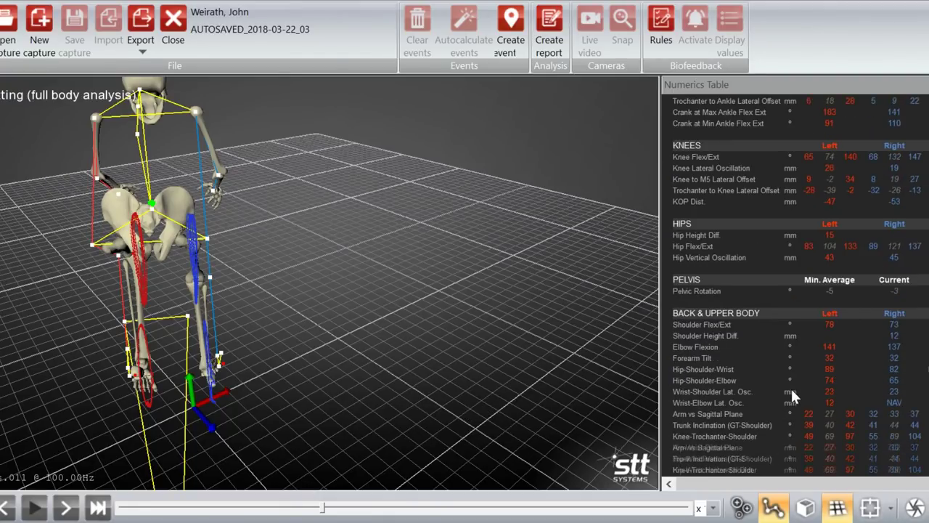
scroll(721, 377, down, 2)
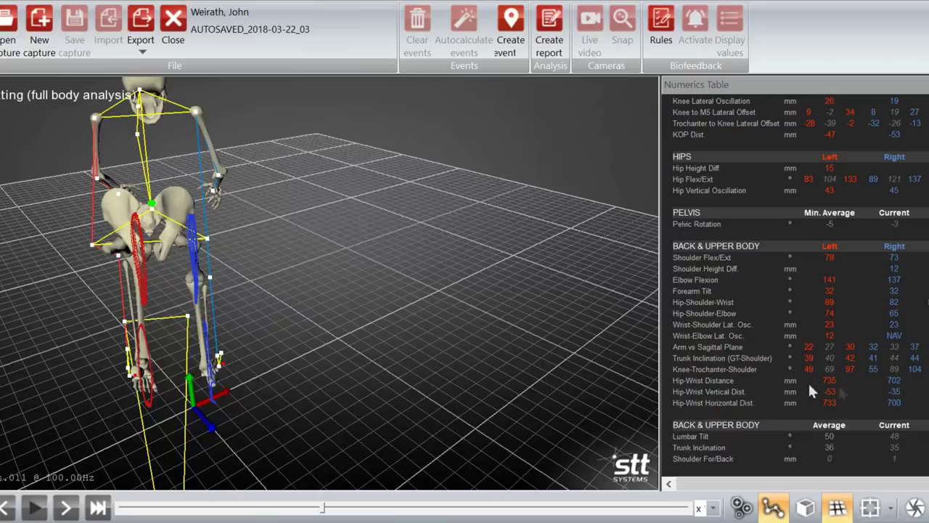
scroll(815, 350, up, 4)
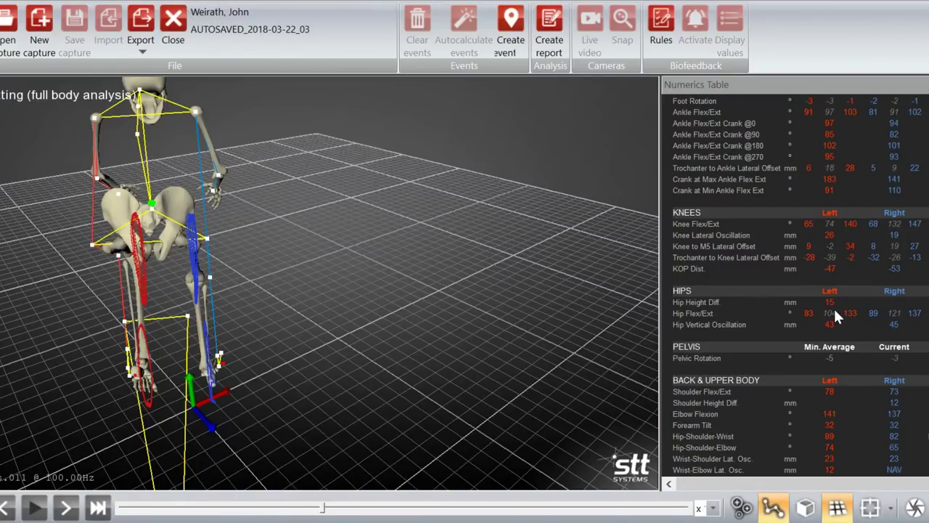
Switch to GP Manager to view the rider's pressure map.
mouse_move(718, 522)
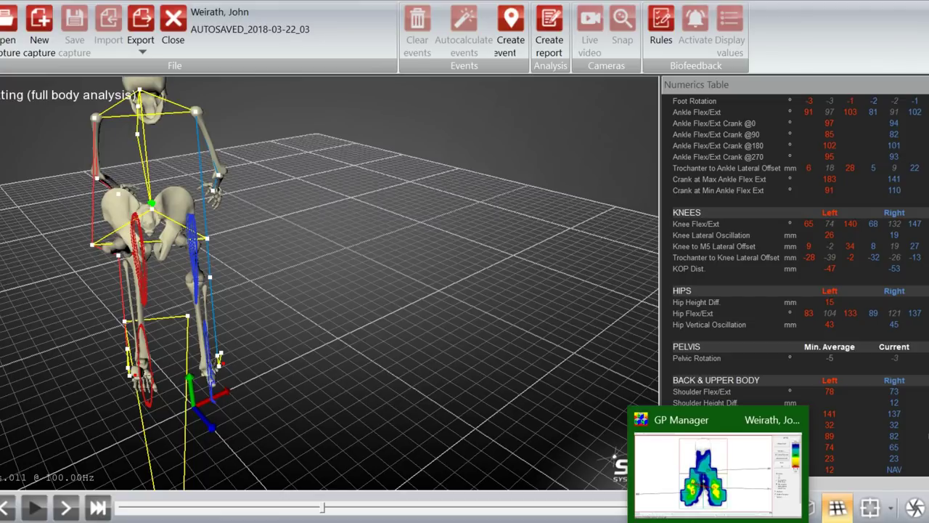
click(719, 522)
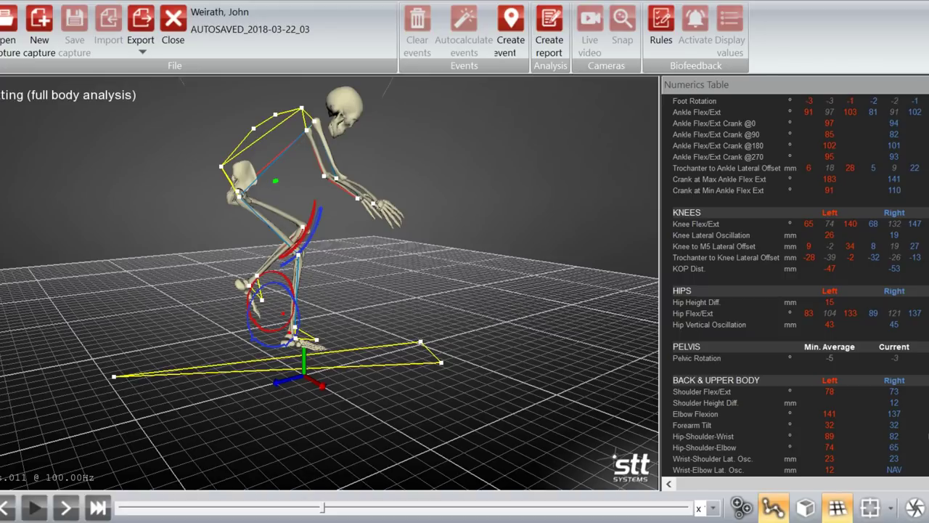
drag(336, 320, 320, 296)
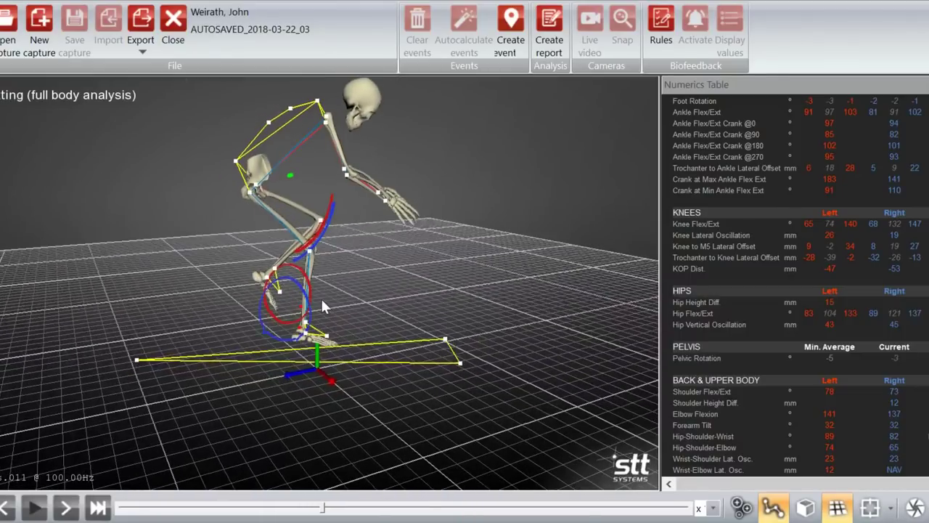